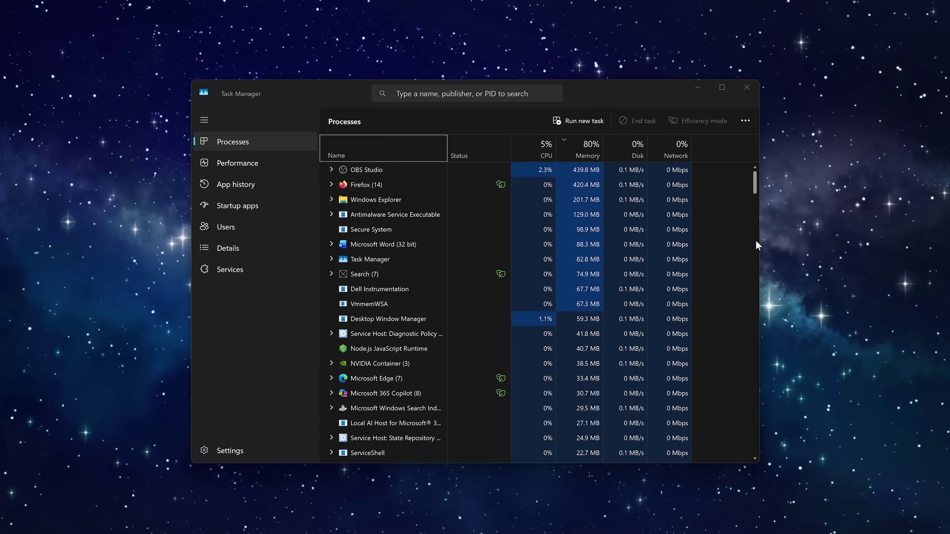
# - Scroll down through the running processes on Task Manager's Processes list
pyautogui.scroll(-3, 759, 241)
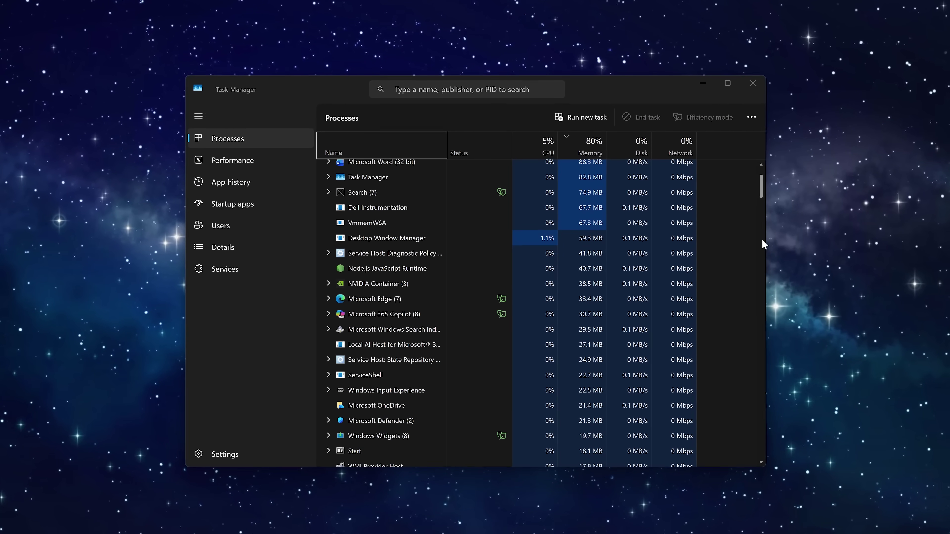
pyautogui.scroll(-3, 765, 244)
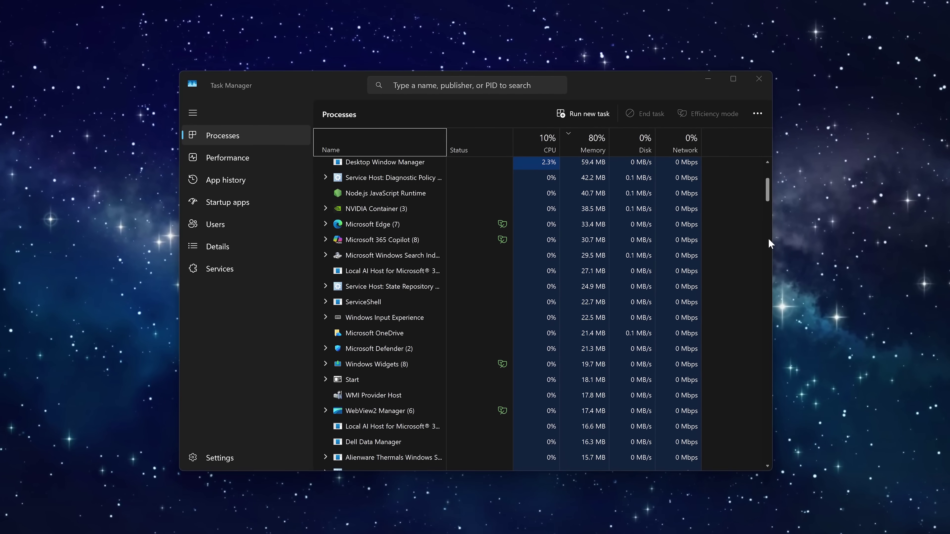
pyautogui.scroll(-3, 773, 238)
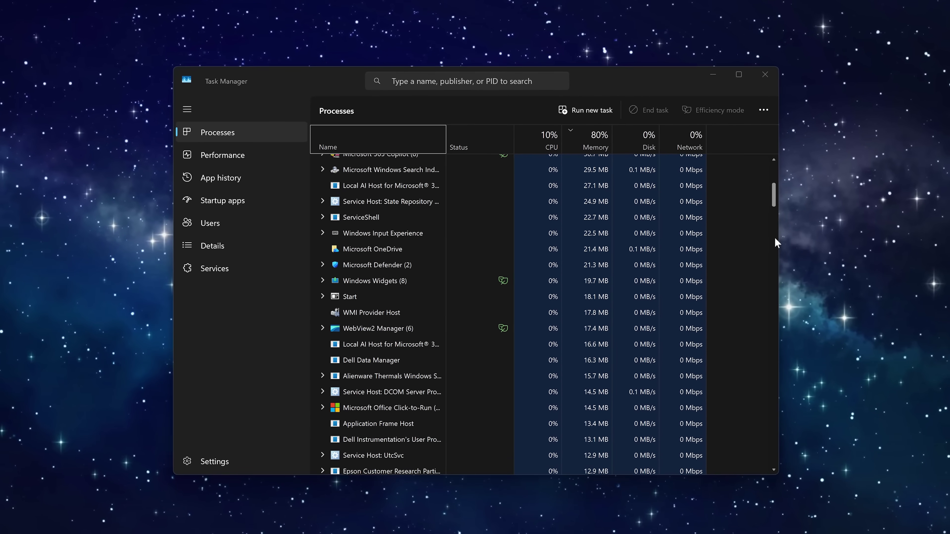
pyautogui.scroll(-3, 778, 239)
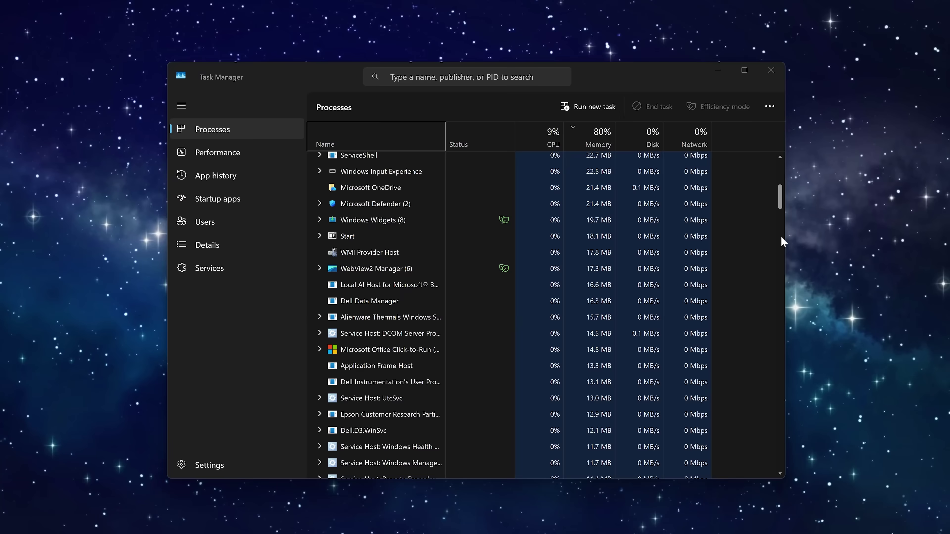
pyautogui.scroll(-3, 784, 241)
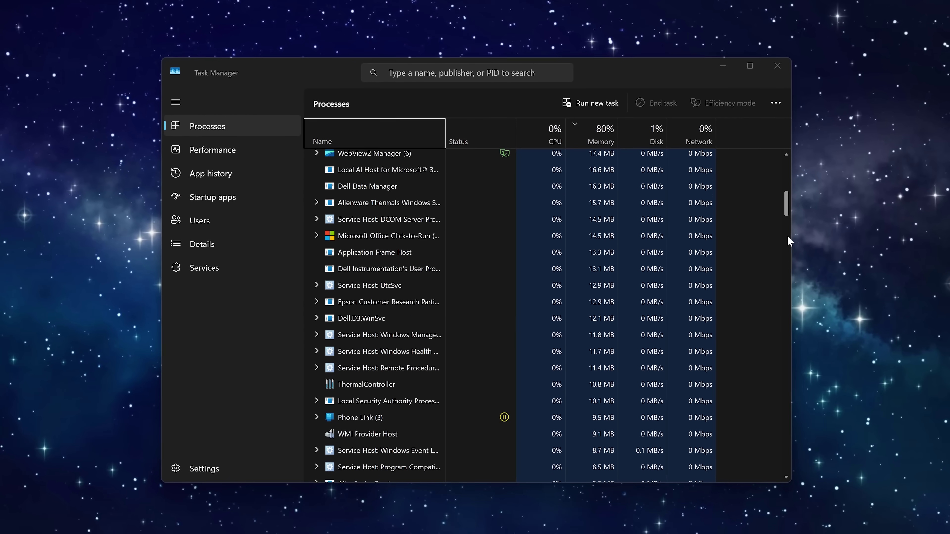
pyautogui.scroll(-3, 791, 236)
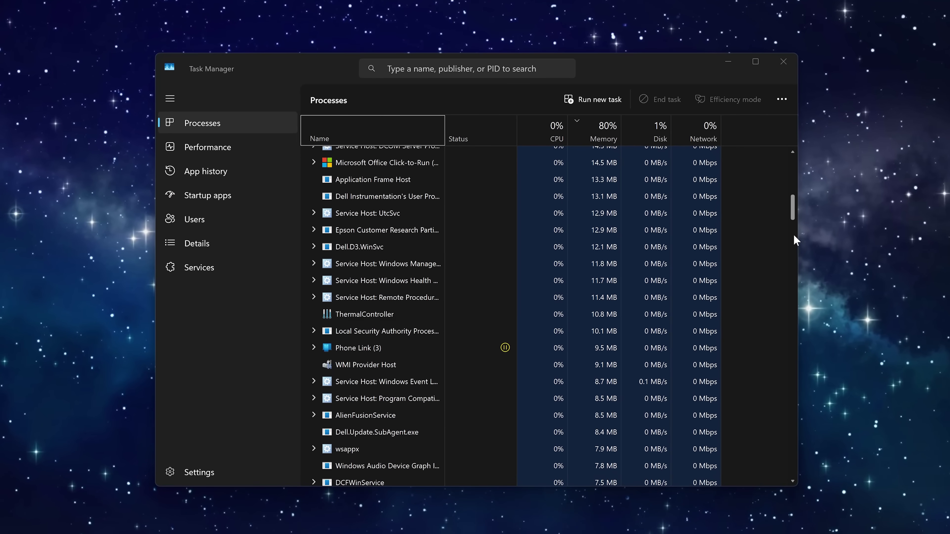
pyautogui.scroll(-3, 796, 234)
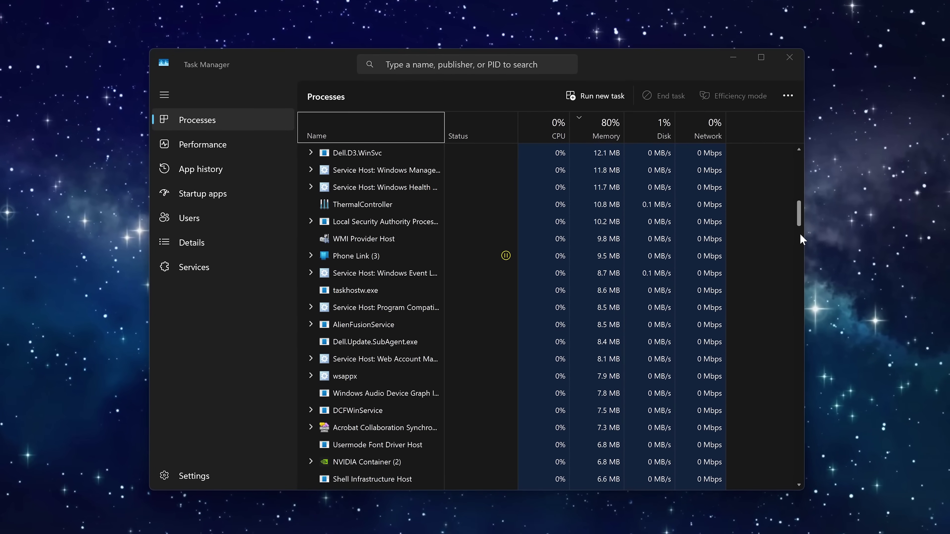
pyautogui.scroll(-4, 802, 234)
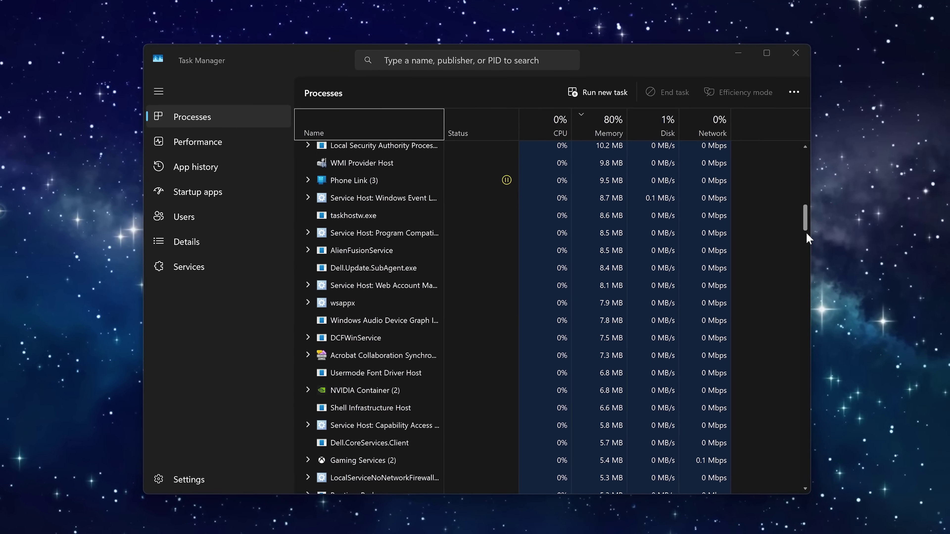
pyautogui.scroll(-4, 809, 232)
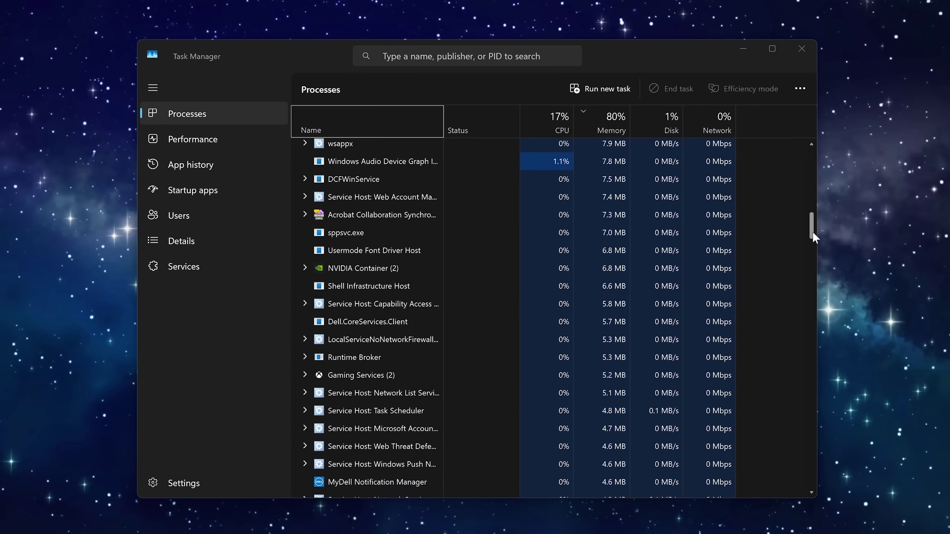
pyautogui.scroll(-3, 815, 230)
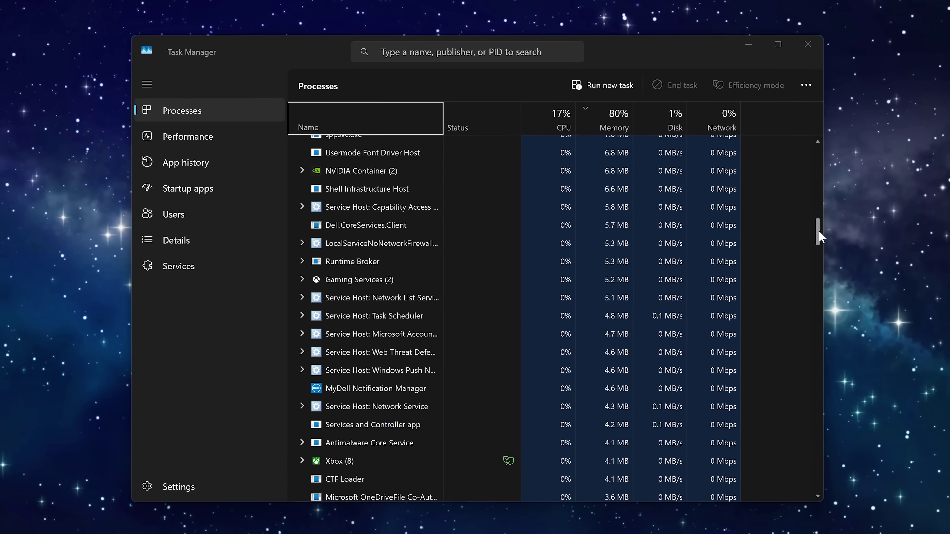
pyautogui.scroll(-5, 821, 230)
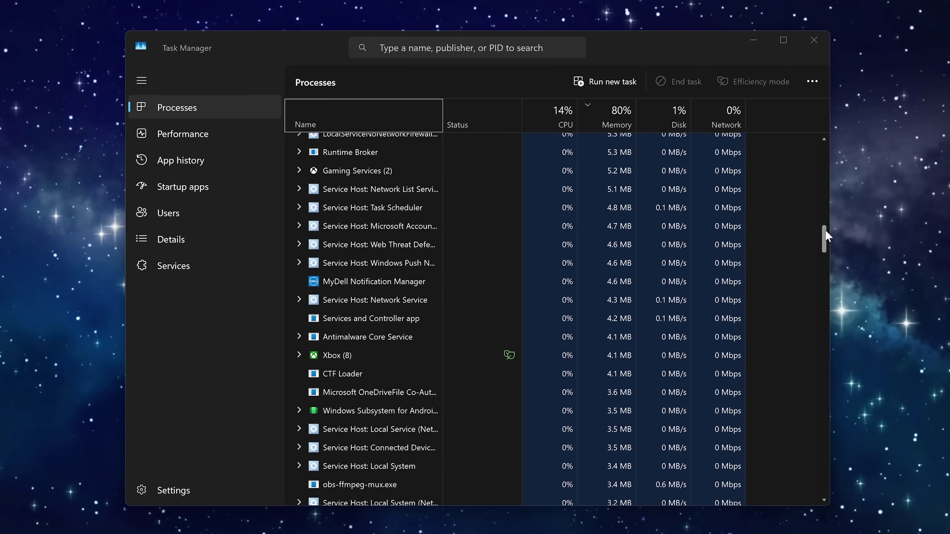
pyautogui.scroll(-3, 828, 230)
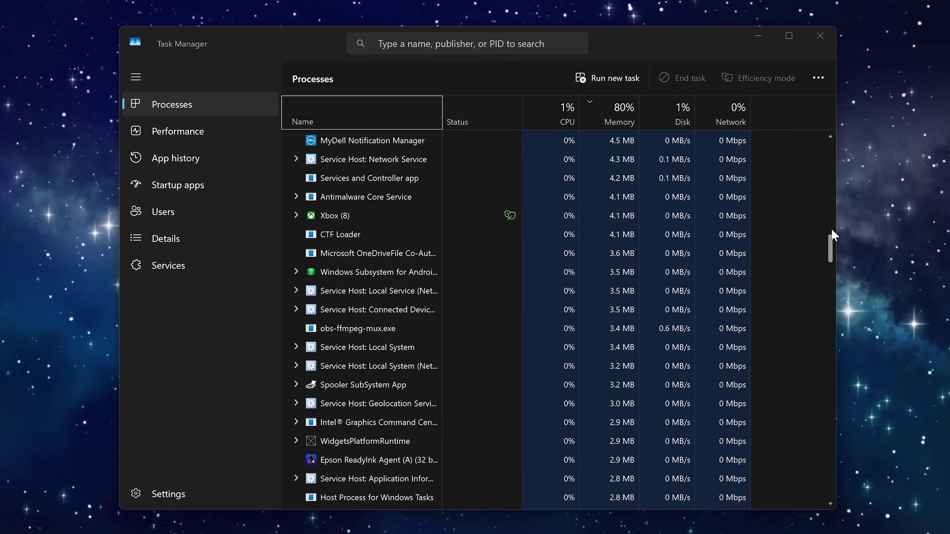
pyautogui.scroll(-2, 830, 230)
pyautogui.scroll(-1, 835, 231)
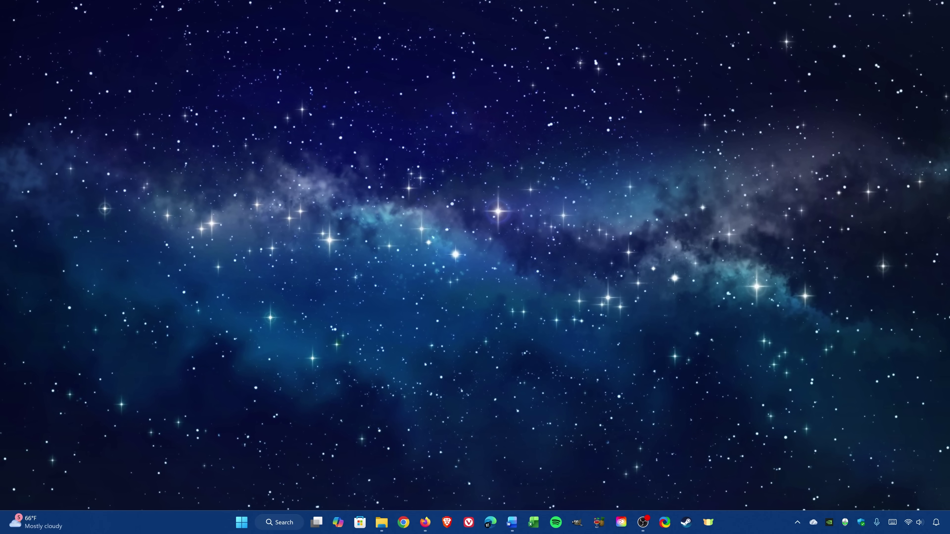
# - Run services.msc from the Win+R box to open the Services console
pyautogui.press('super+r')
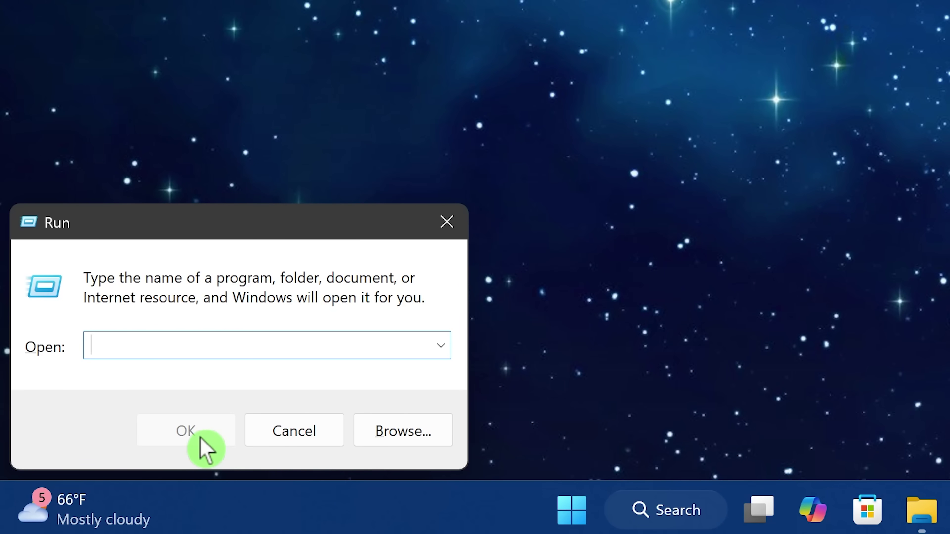
pyautogui.write('serv')
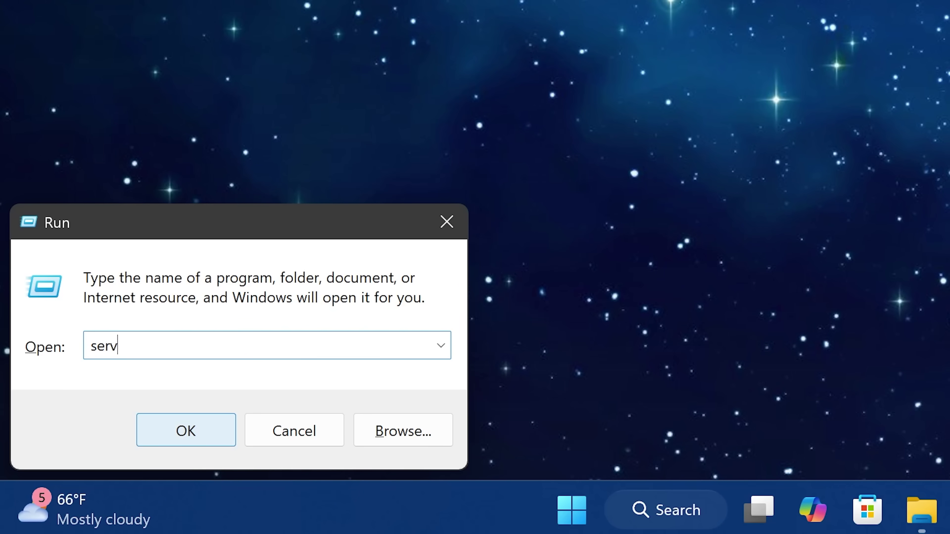
pyautogui.write('ices.msc')
pyautogui.click(200, 435)
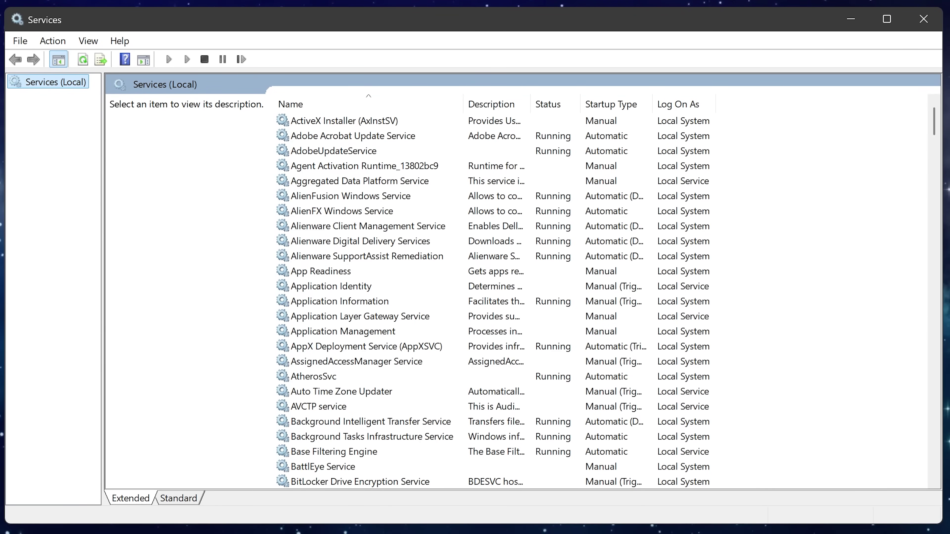
# - Scroll the Services (Local) list down to Connected User Experiences and Telemetry
pyautogui.scroll(-11, 361, 331)
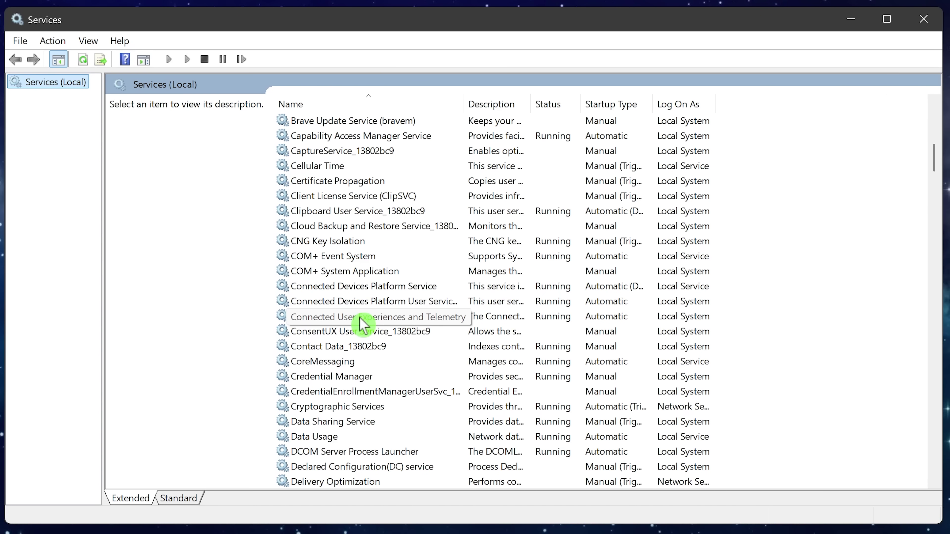
# - Set Connected User Experiences and Telemetry's startup type to Disabled in its Properties and confirm with OK
pyautogui.click(359, 318)
pyautogui.rightClick(360, 318)
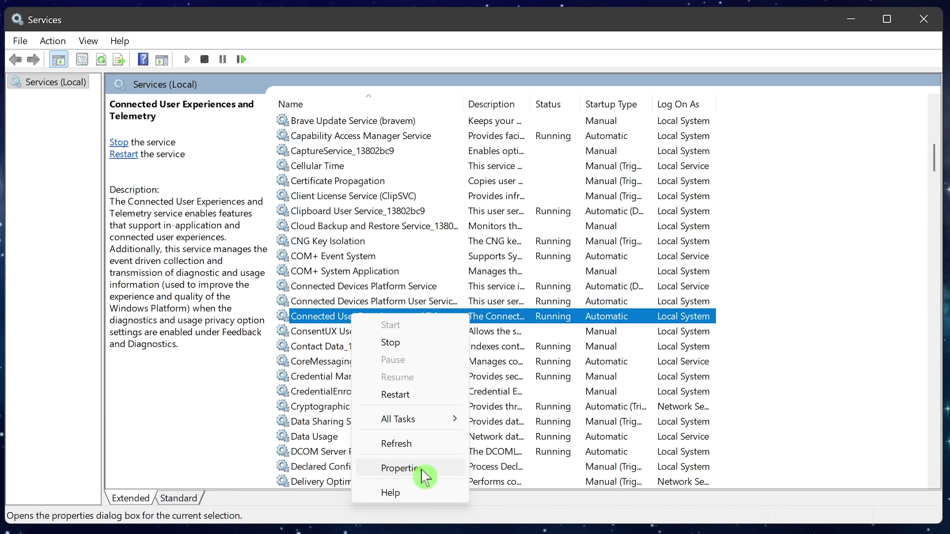
pyautogui.click(422, 470)
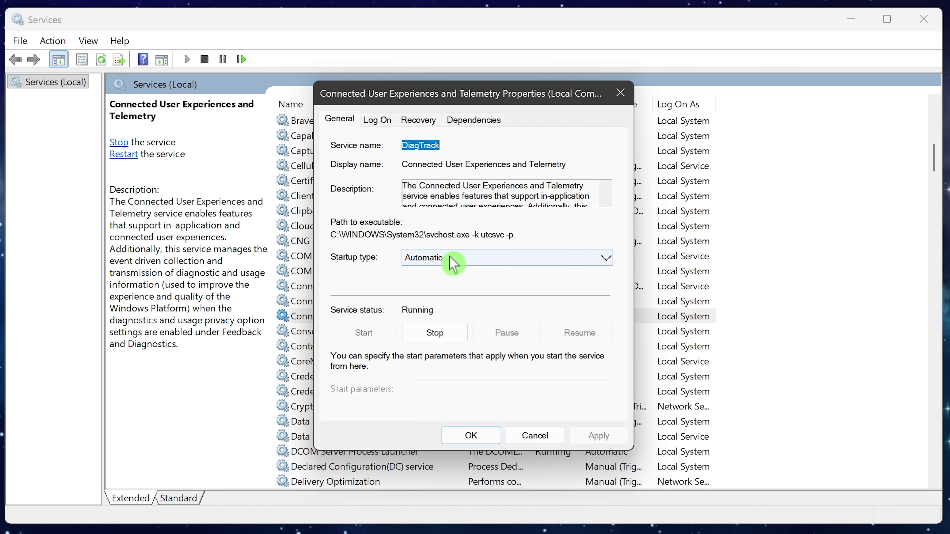
pyautogui.click(453, 263)
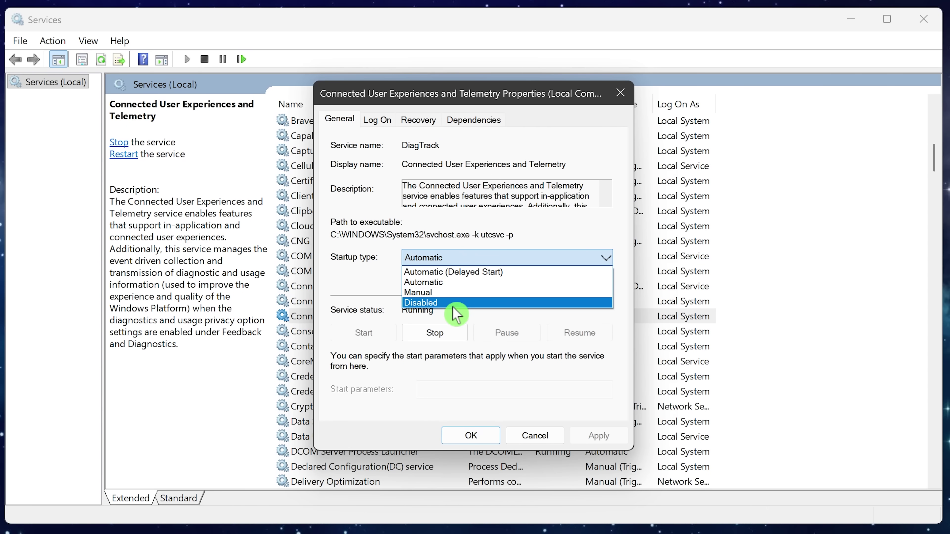
pyautogui.click(453, 306)
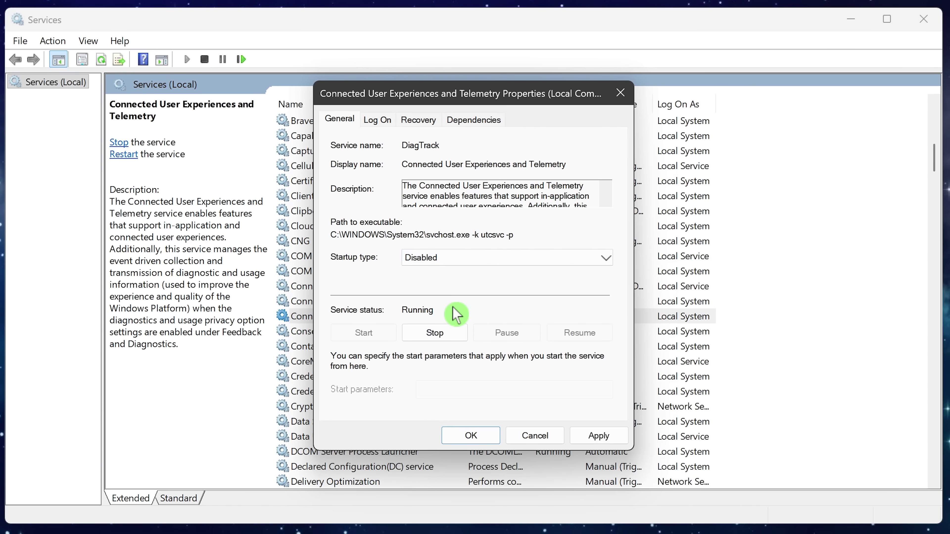
pyautogui.click(470, 435)
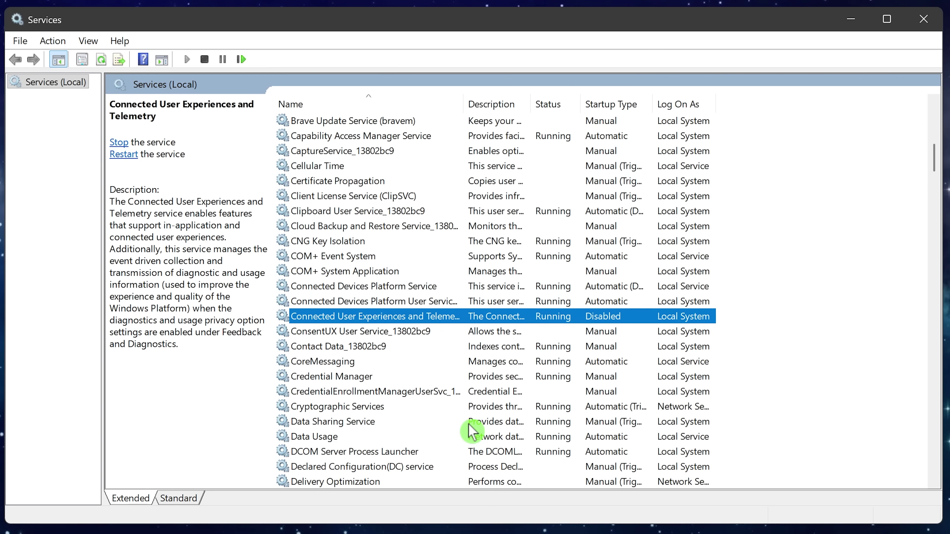
# - Change the Device Management WAP Push message Routing Service's startup type to Disabled and confirm
pyautogui.scroll(-5, 472, 432)
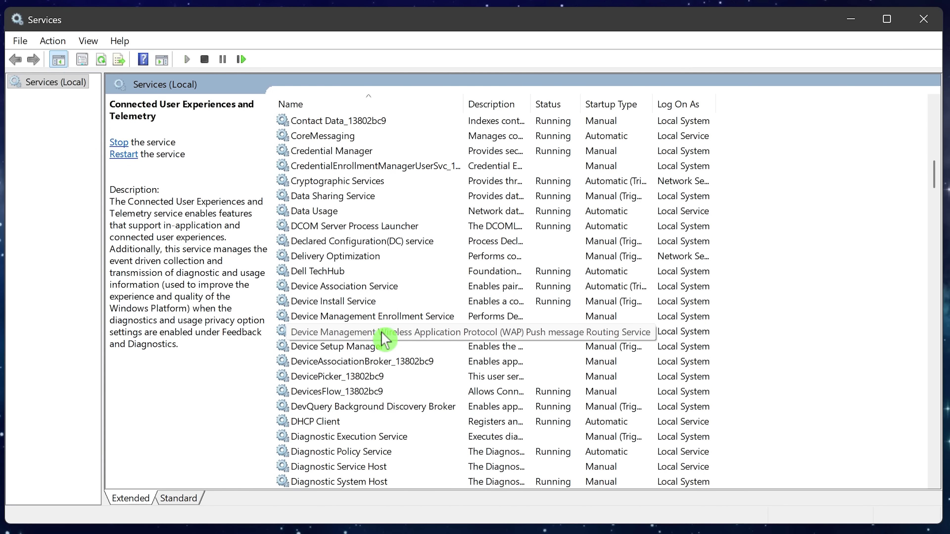
pyautogui.rightClick(380, 332)
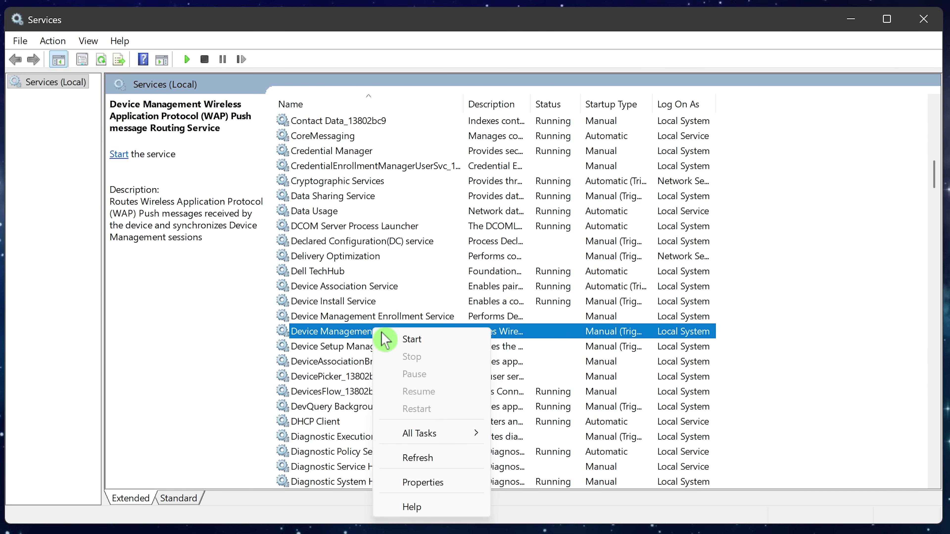
pyautogui.click(410, 487)
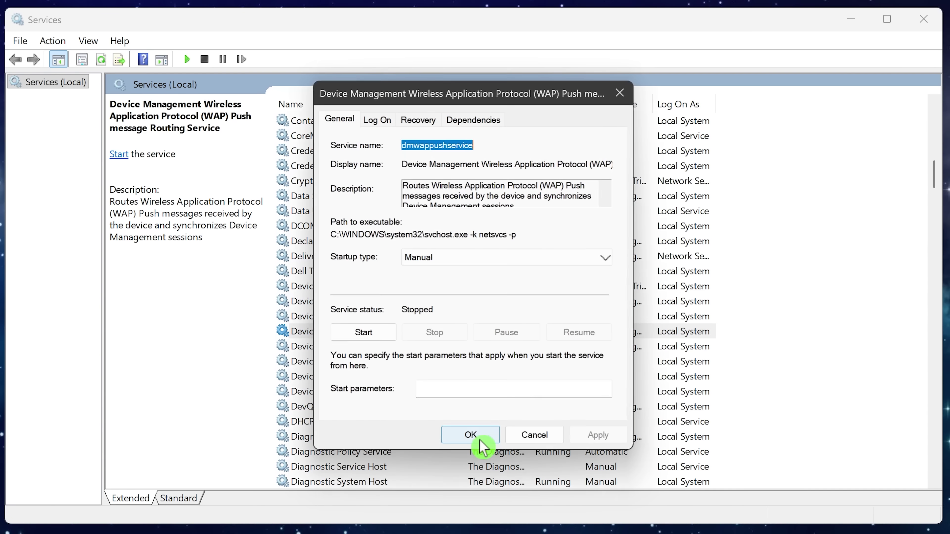
pyautogui.click(485, 264)
pyautogui.click(483, 305)
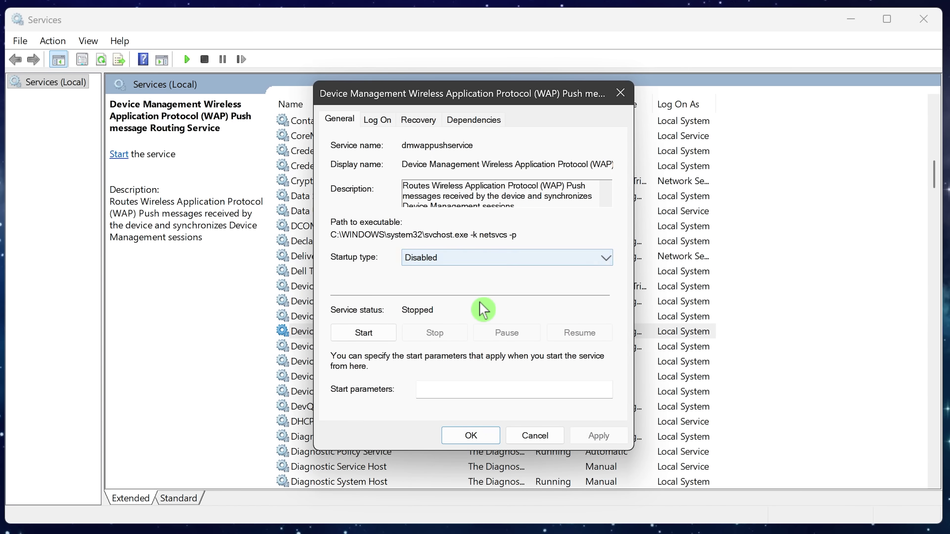
pyautogui.click(474, 439)
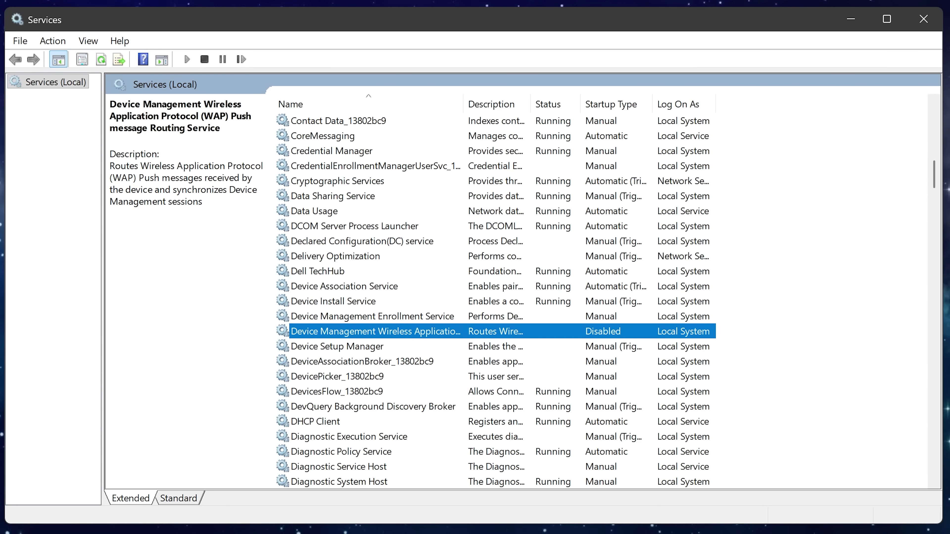
# - Switch Program Compatibility Assistant Service's startup type to Disabled in its Properties and confirm
pyautogui.scroll(-20, 464, 339)
pyautogui.click(463, 331)
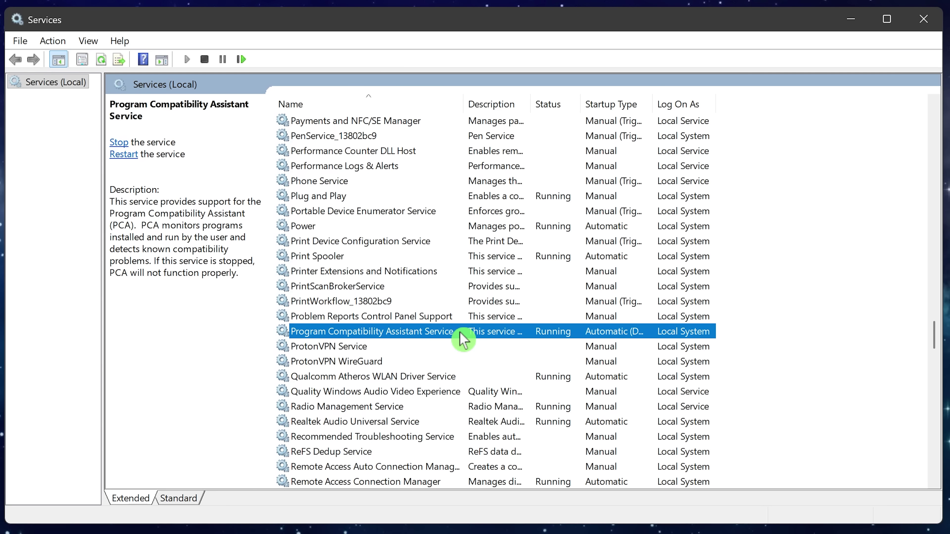
pyautogui.rightClick(451, 328)
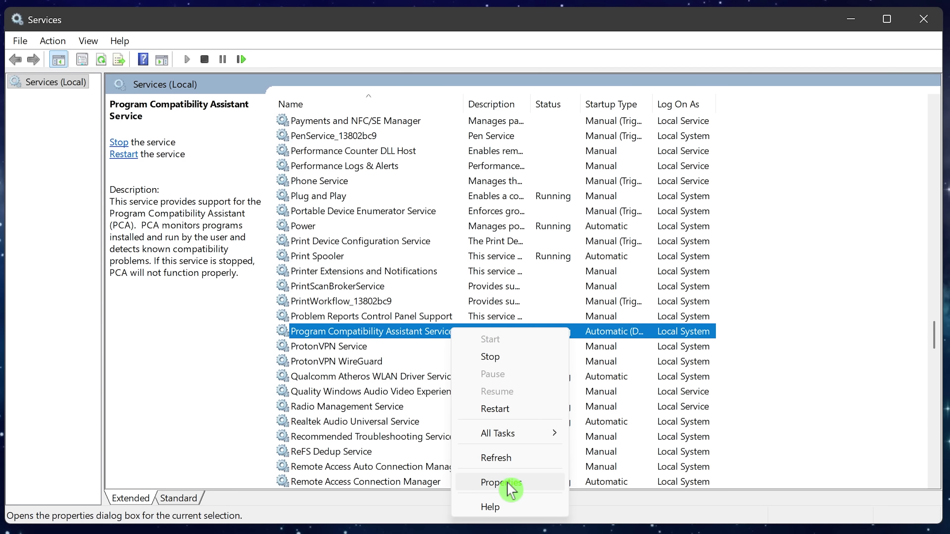
pyautogui.click(510, 485)
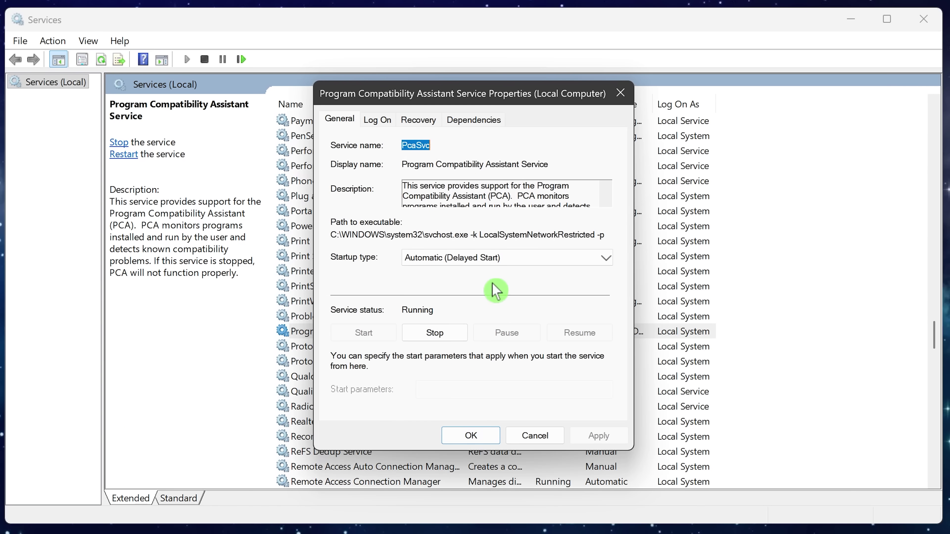
pyautogui.click(516, 265)
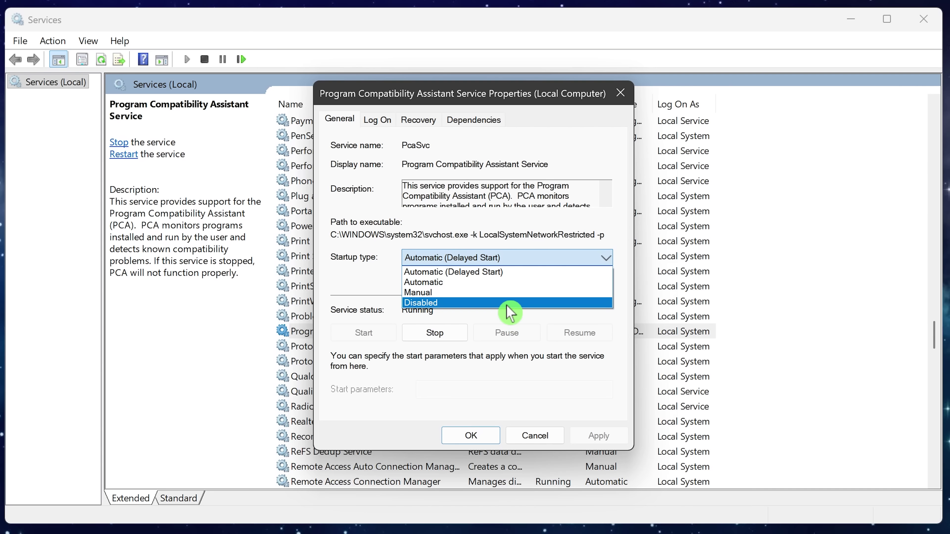
pyautogui.click(505, 304)
pyautogui.click(478, 441)
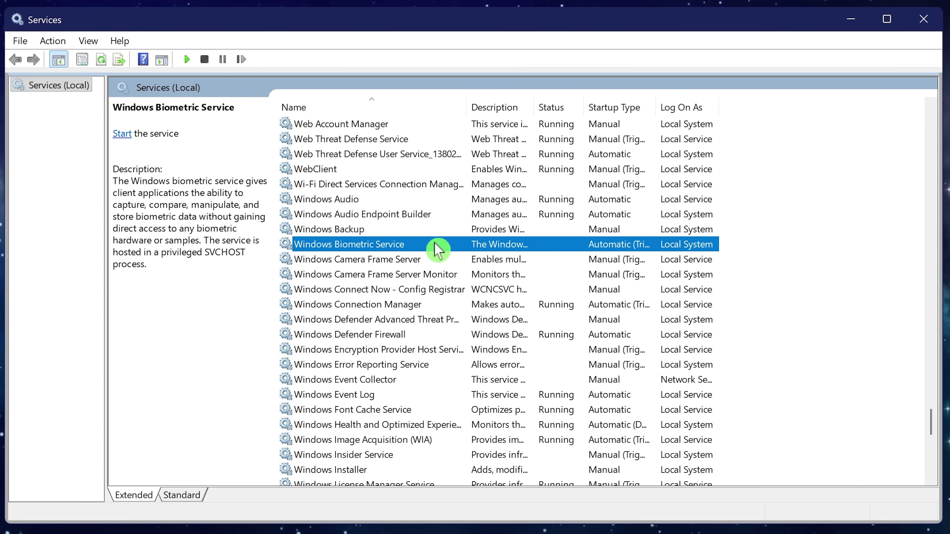
# - Change Windows Biometric Service's startup type to Disabled in its Properties and save
pyautogui.rightClick(435, 244)
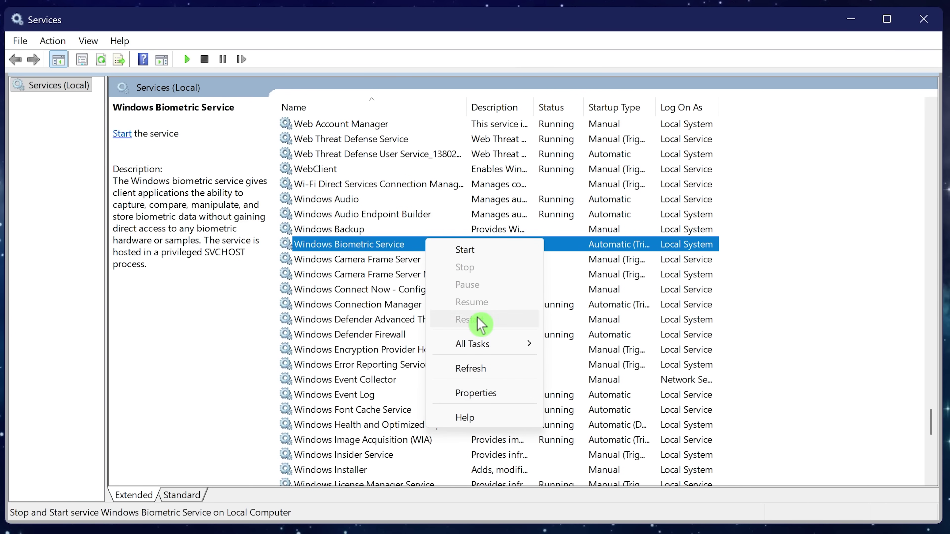
pyautogui.click(490, 397)
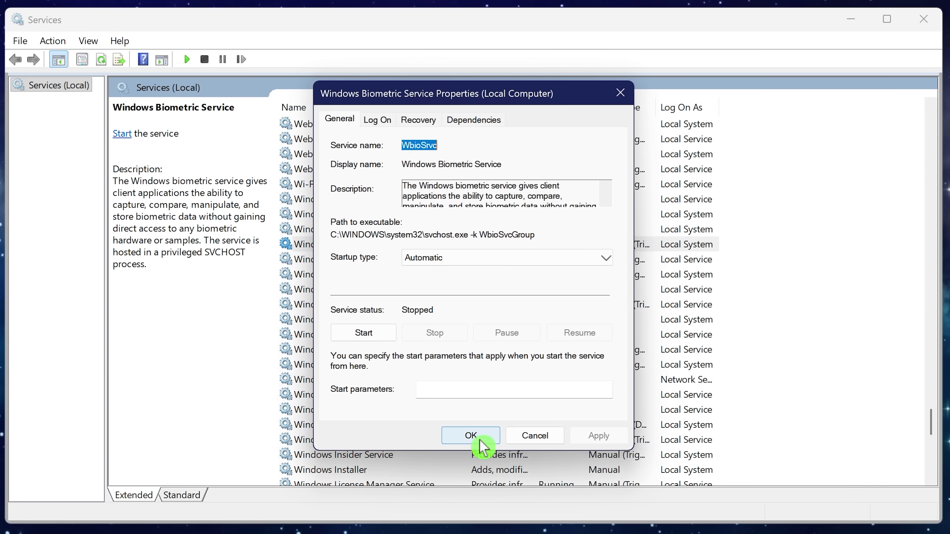
pyautogui.click(504, 262)
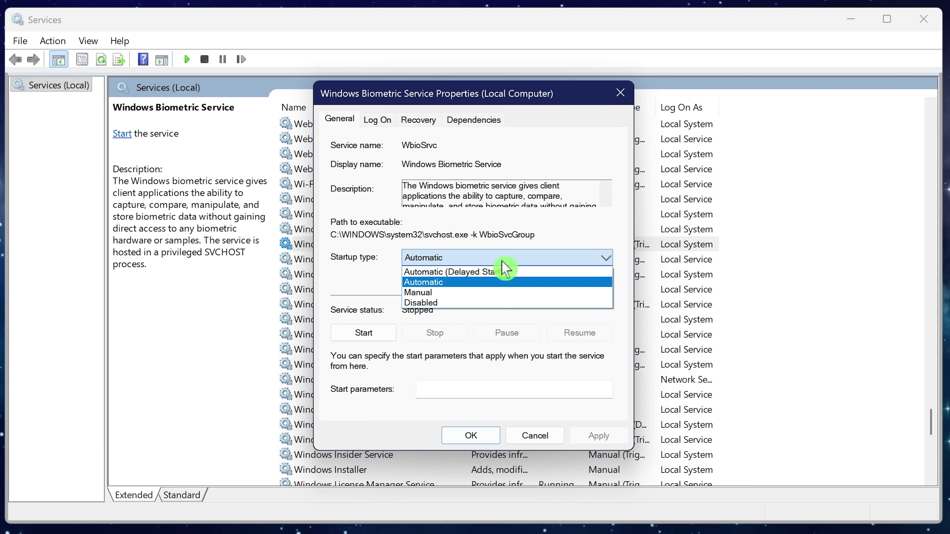
pyautogui.click(497, 304)
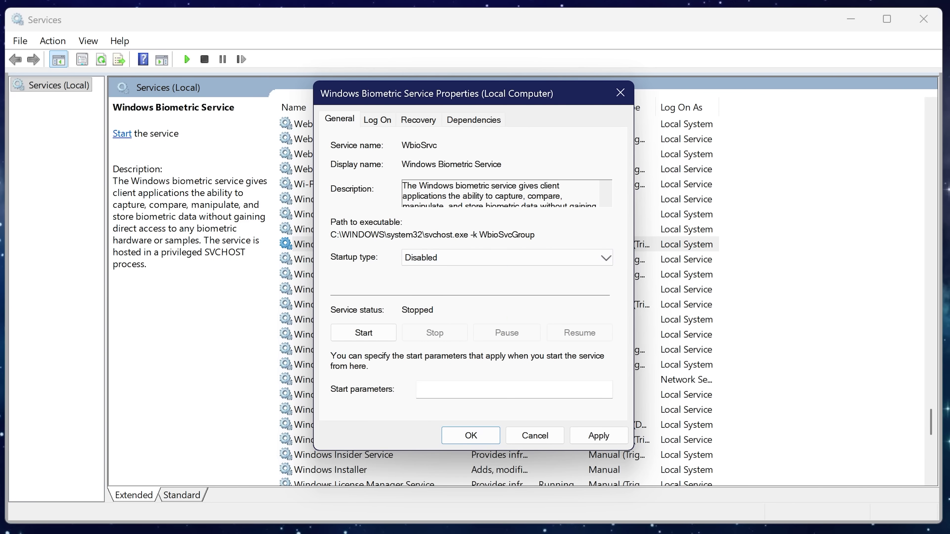
pyautogui.click(482, 438)
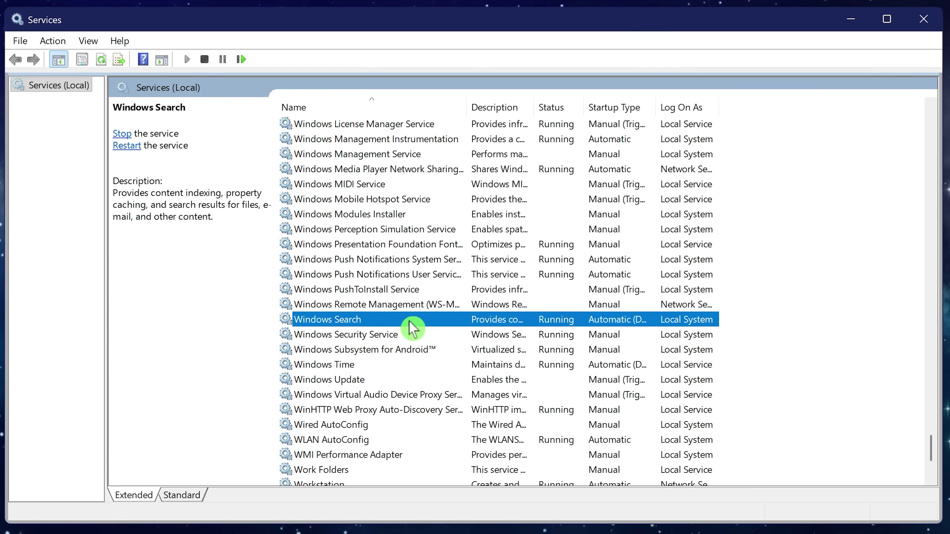
# - Set Windows Search's startup type to Disabled in its Properties and save
pyautogui.rightClick(412, 329)
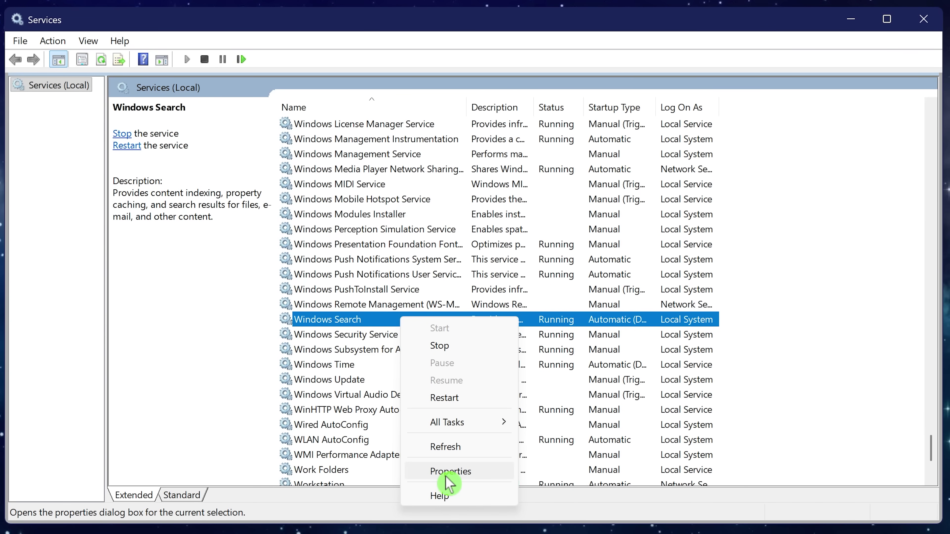
pyautogui.click(448, 472)
pyautogui.click(502, 262)
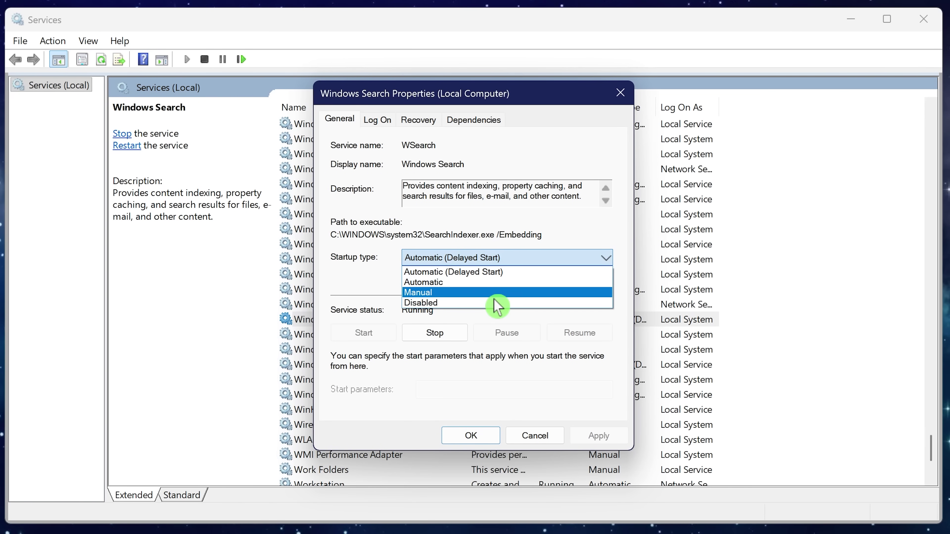
pyautogui.click(494, 303)
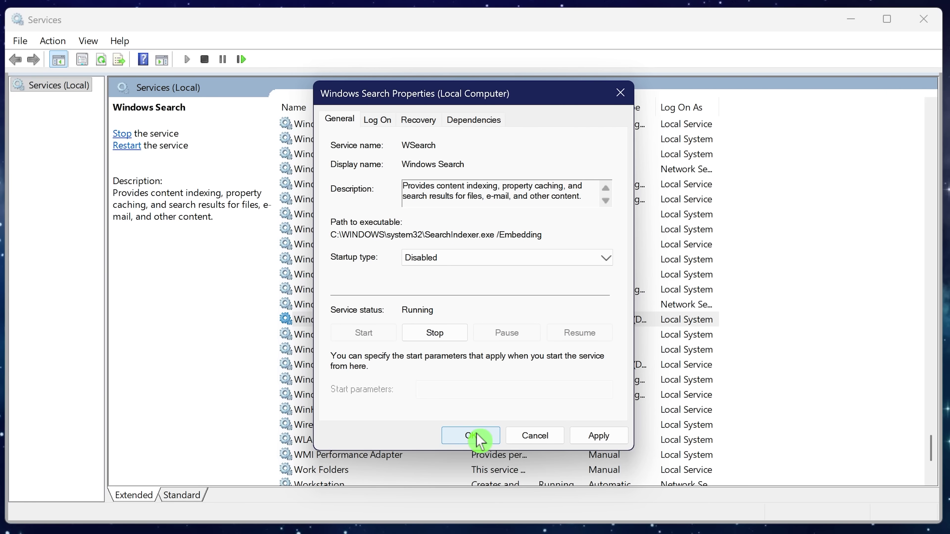
pyautogui.click(470, 435)
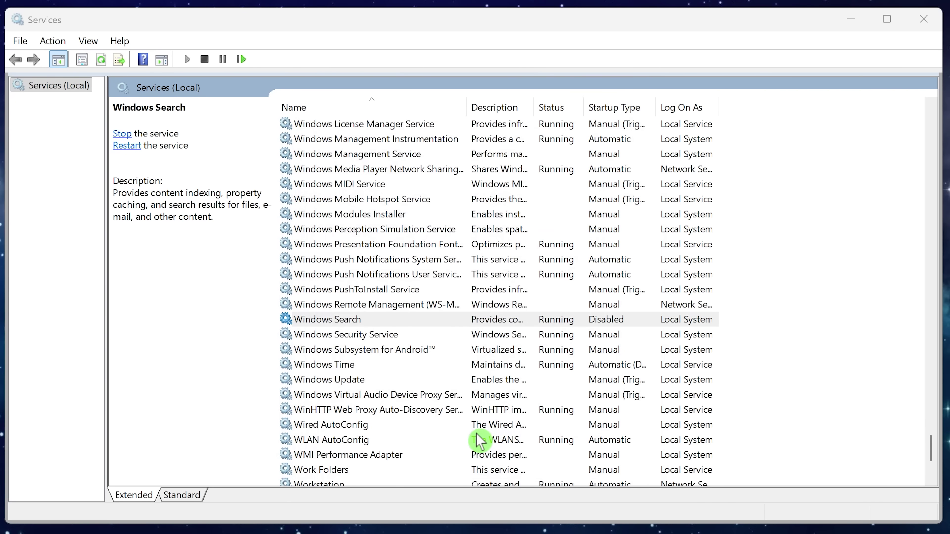
# - Switch Windows Error Reporting Service's startup type to Disabled in its Properties and save
pyautogui.scroll(4, 442, 187)
pyautogui.click(441, 185)
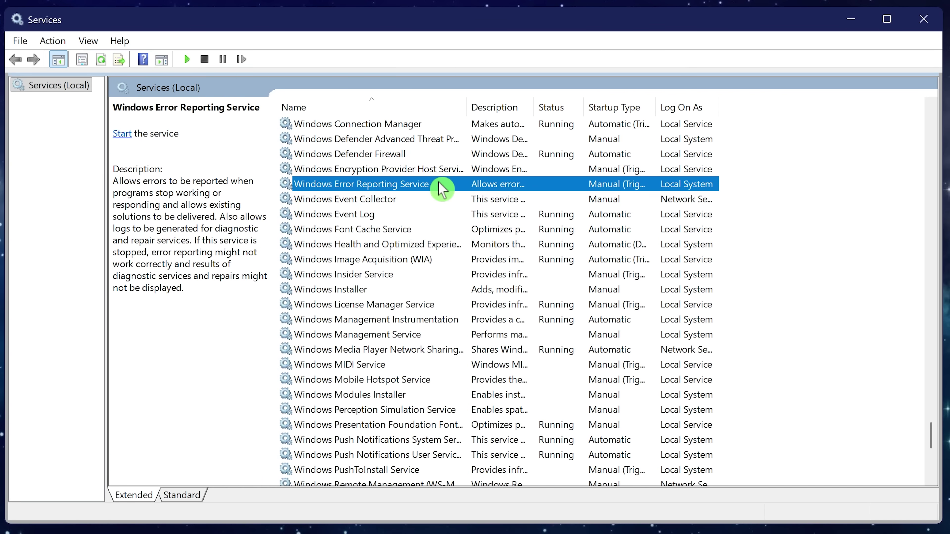
pyautogui.rightClick(439, 183)
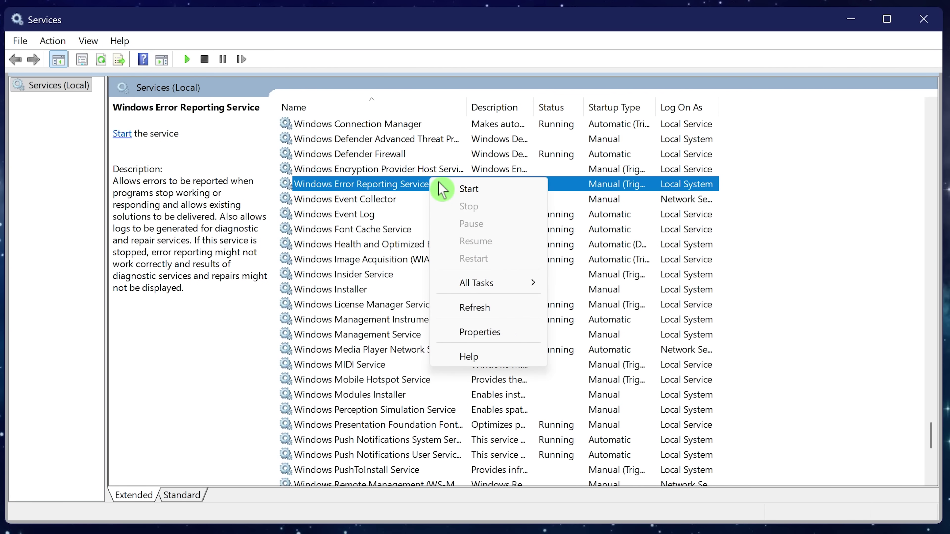
pyautogui.click(479, 332)
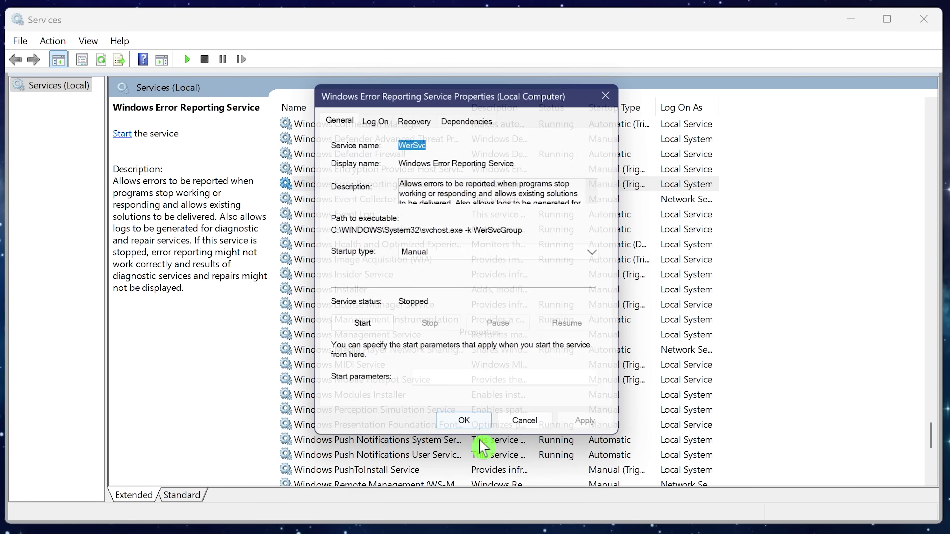
pyautogui.click(503, 258)
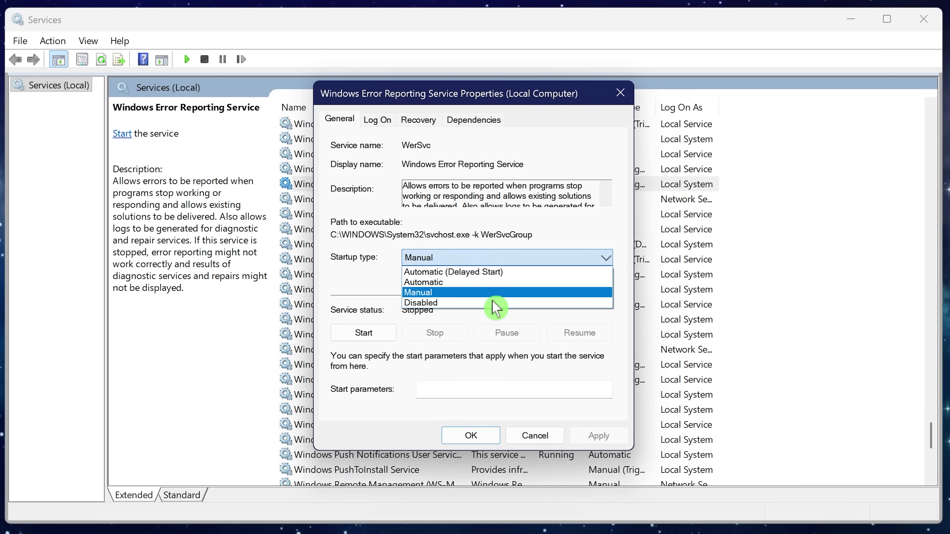
pyautogui.click(489, 302)
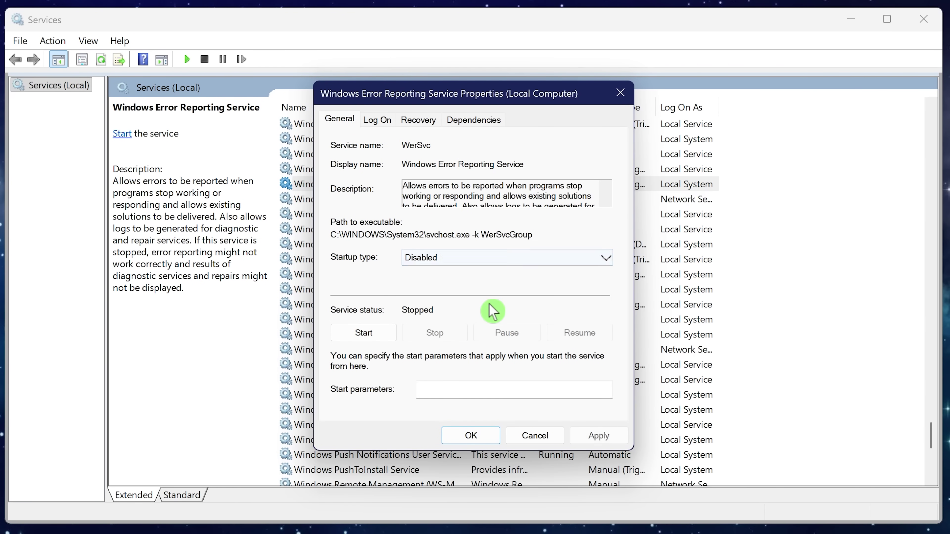
pyautogui.click(477, 438)
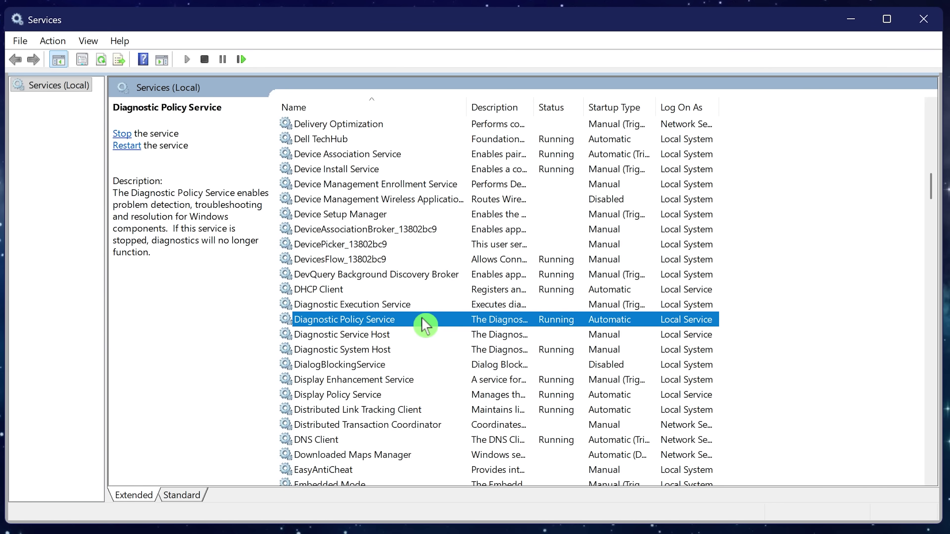
# - Select Disabled as the Diagnostic Policy Service's startup type in its Properties
pyautogui.rightClick(425, 326)
pyautogui.click(466, 475)
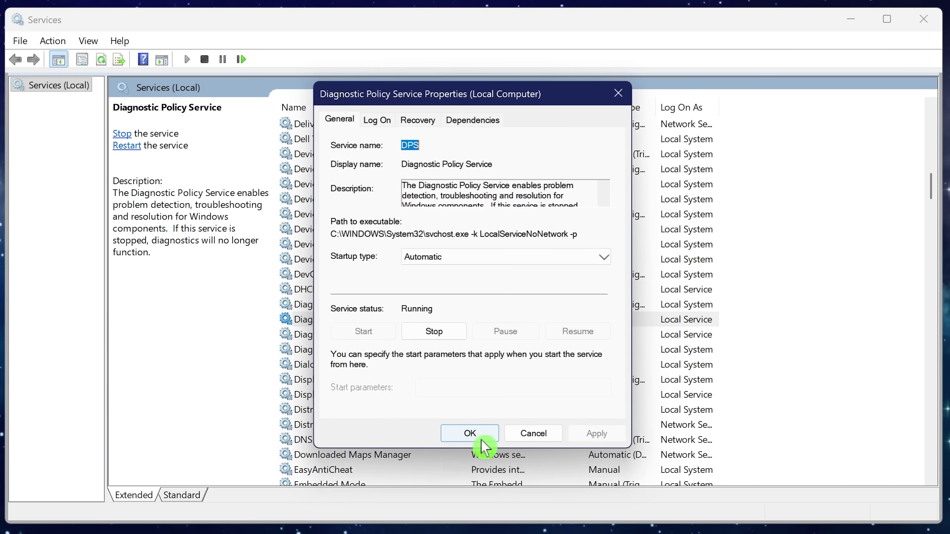
pyautogui.click(504, 260)
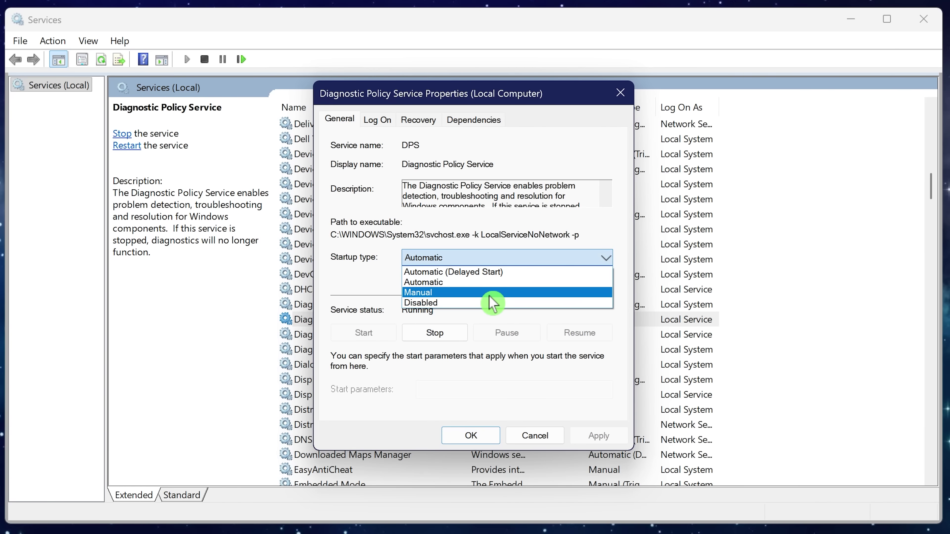
pyautogui.click(487, 305)
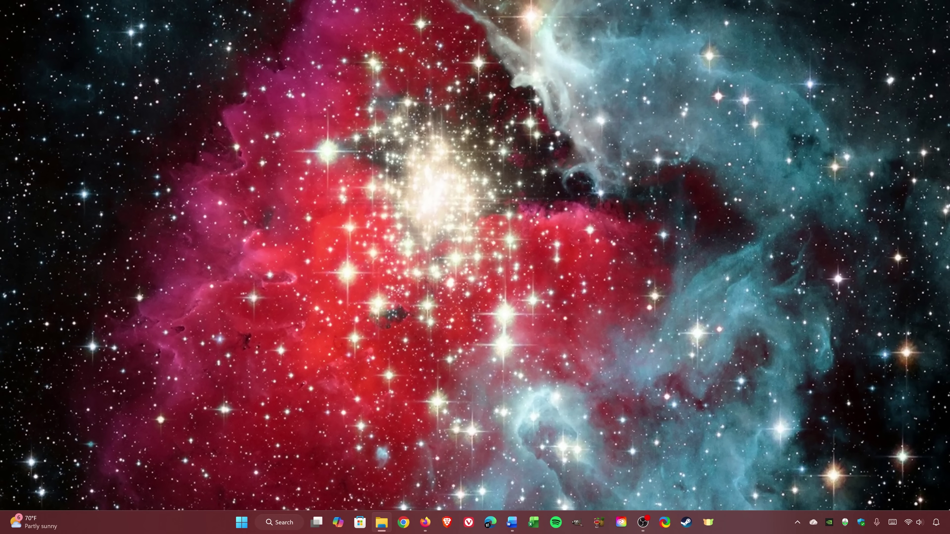
# - Run msconfig from the Run dialog to start System Configuration
pyautogui.press('super+r')
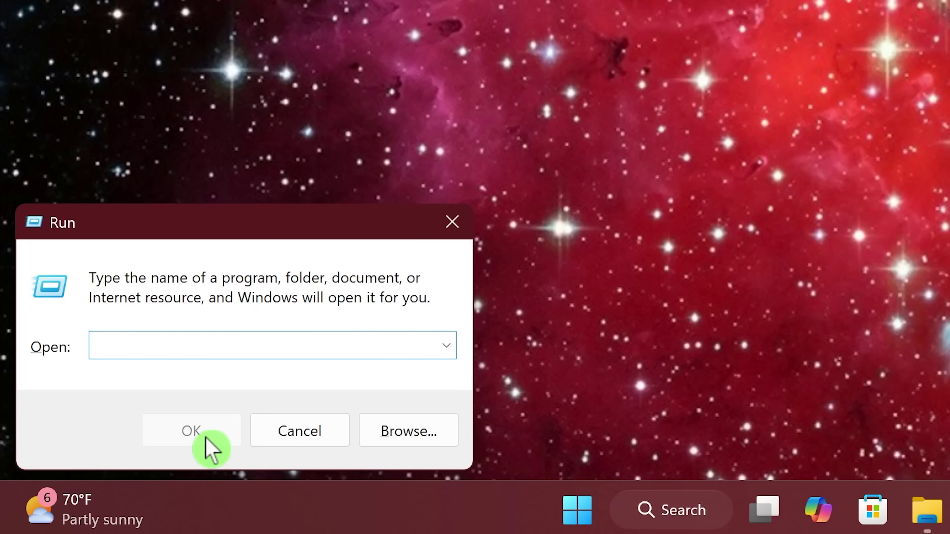
pyautogui.write('msc')
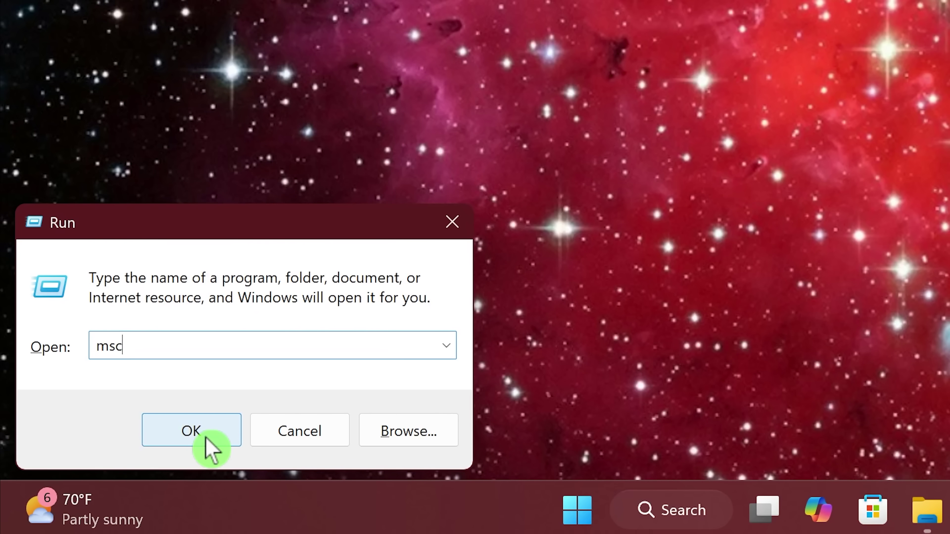
pyautogui.write('onfig')
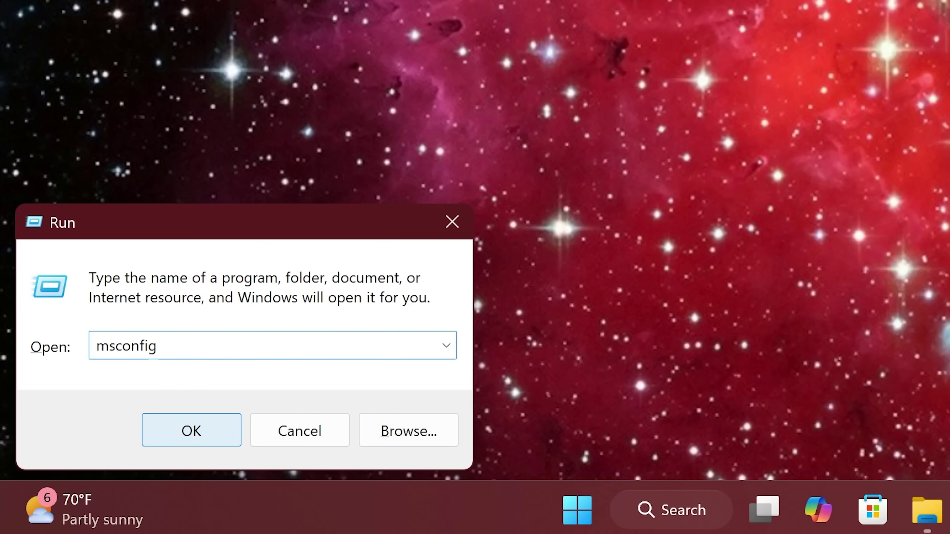
pyautogui.click(205, 439)
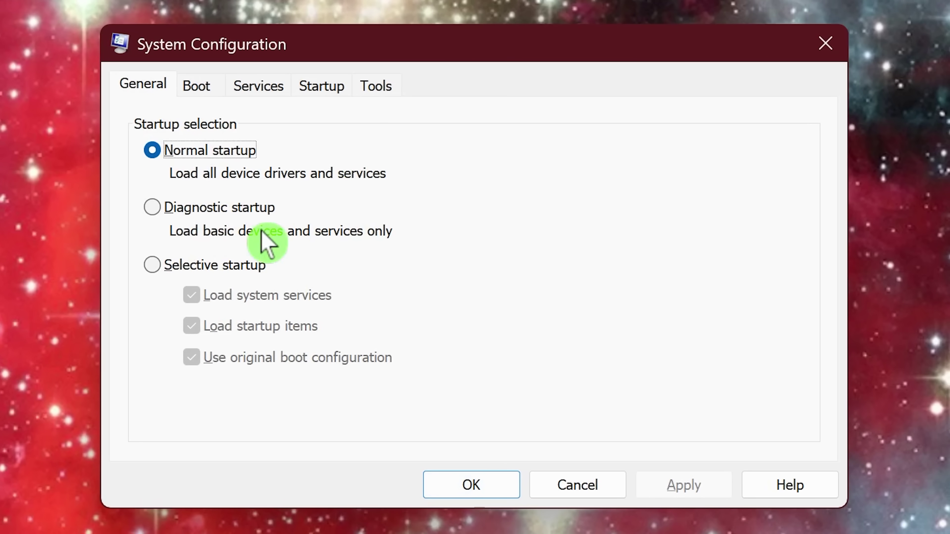
# - On the Services tab, hide all Microsoft services so only third-party services are listed
pyautogui.click(278, 87)
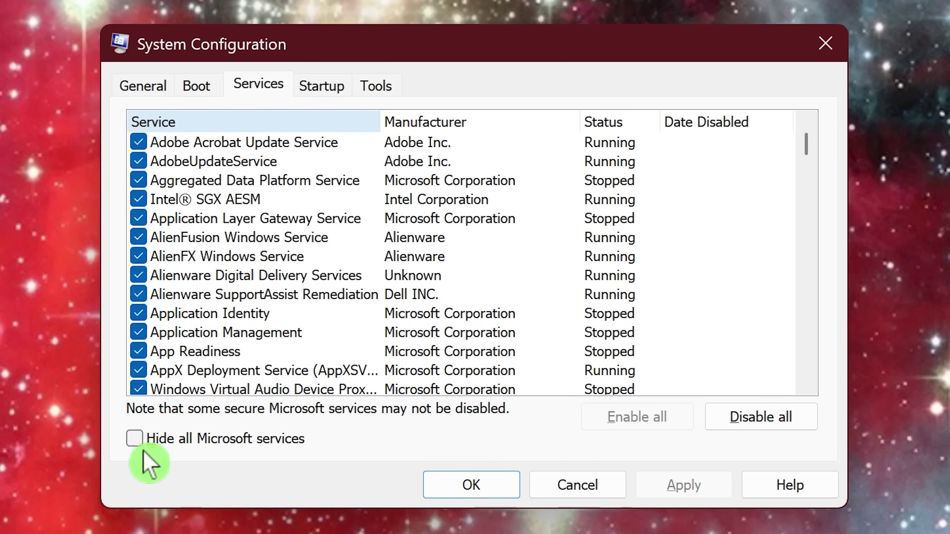
pyautogui.click(148, 441)
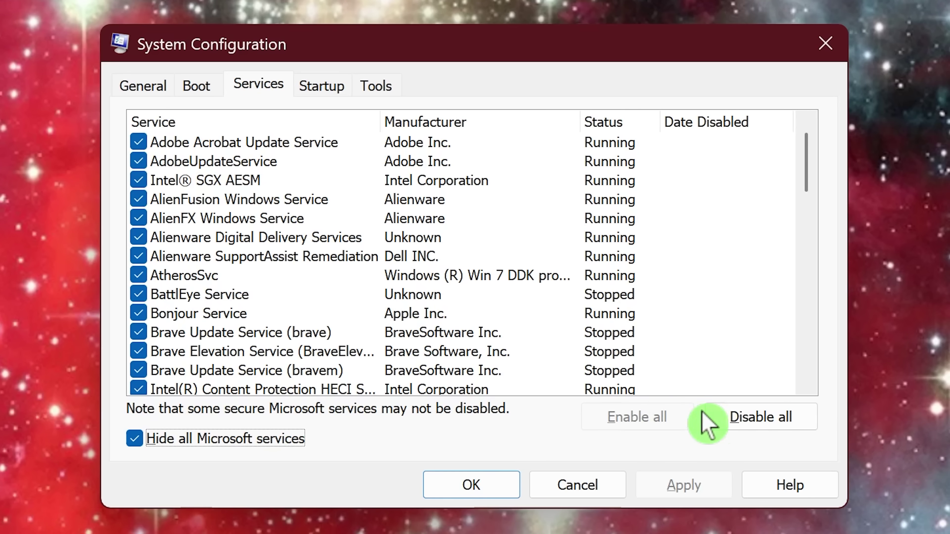
# - Re-check all third-party services, then uncheck Bonjour Service and Brave Update Service (bravem)
pyautogui.click(756, 418)
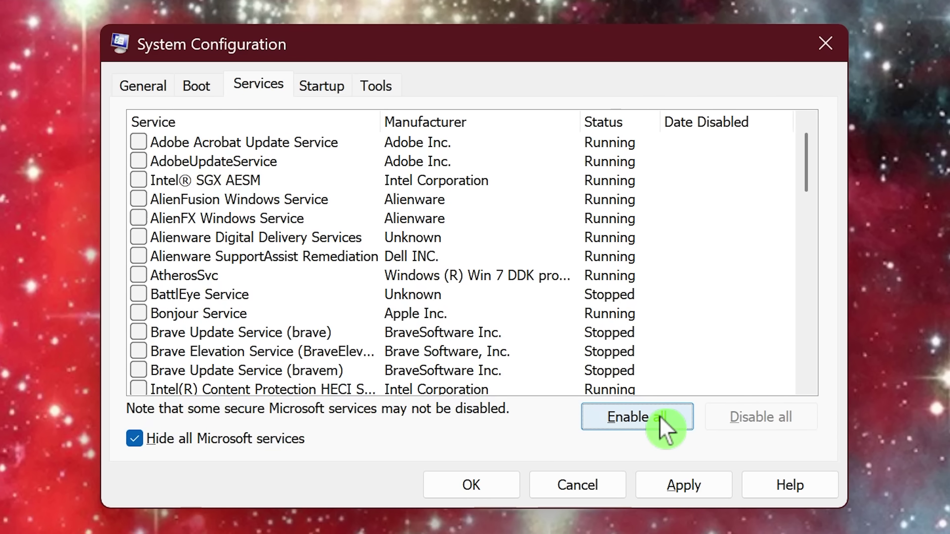
pyautogui.click(646, 418)
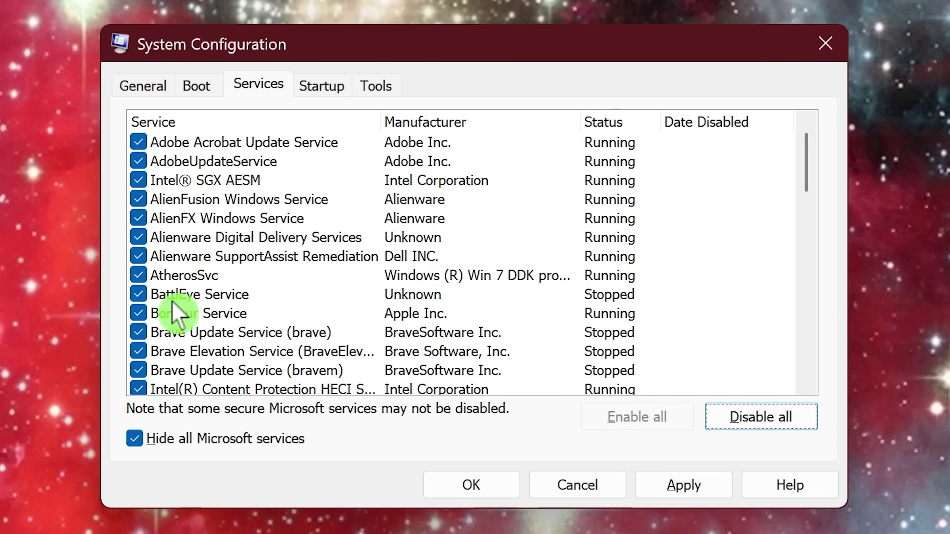
pyautogui.click(142, 313)
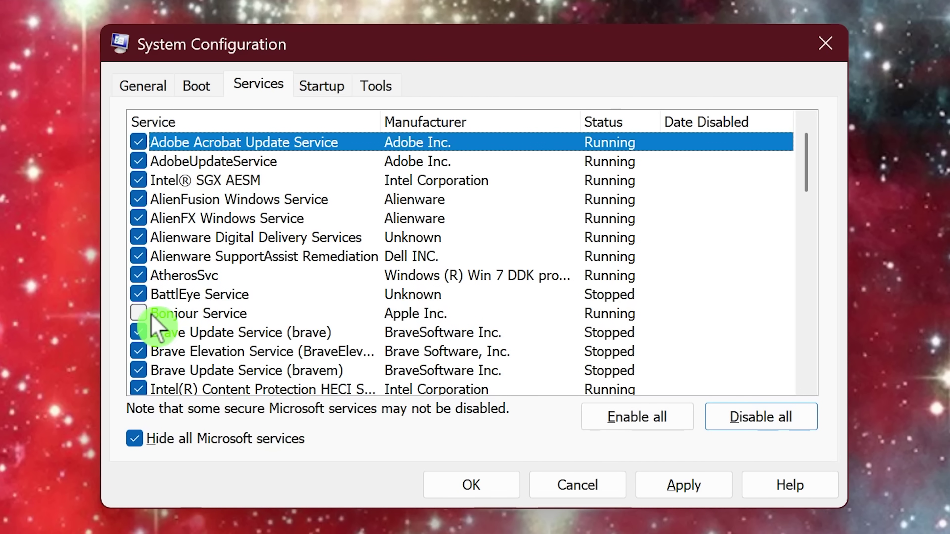
pyautogui.scroll(-1, 194, 310)
pyautogui.scroll(-2, 198, 314)
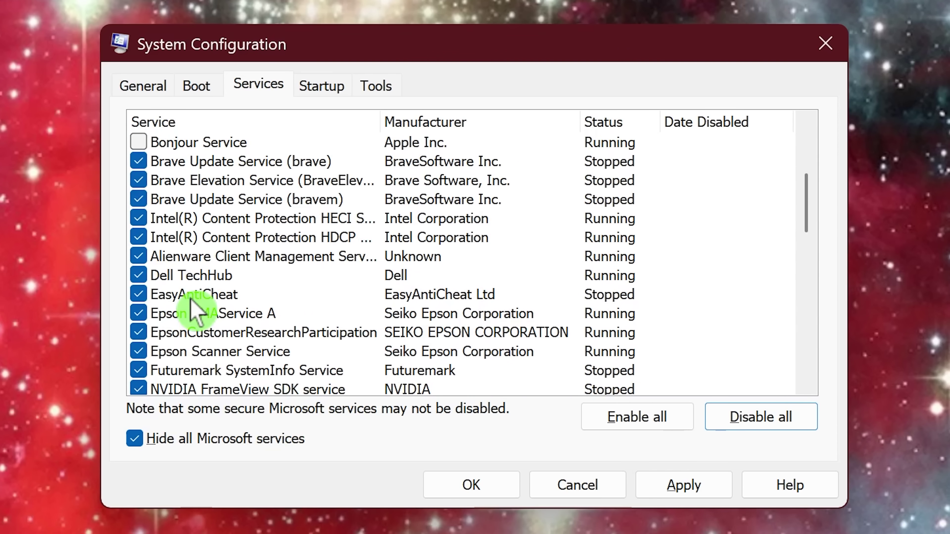
pyautogui.click(145, 199)
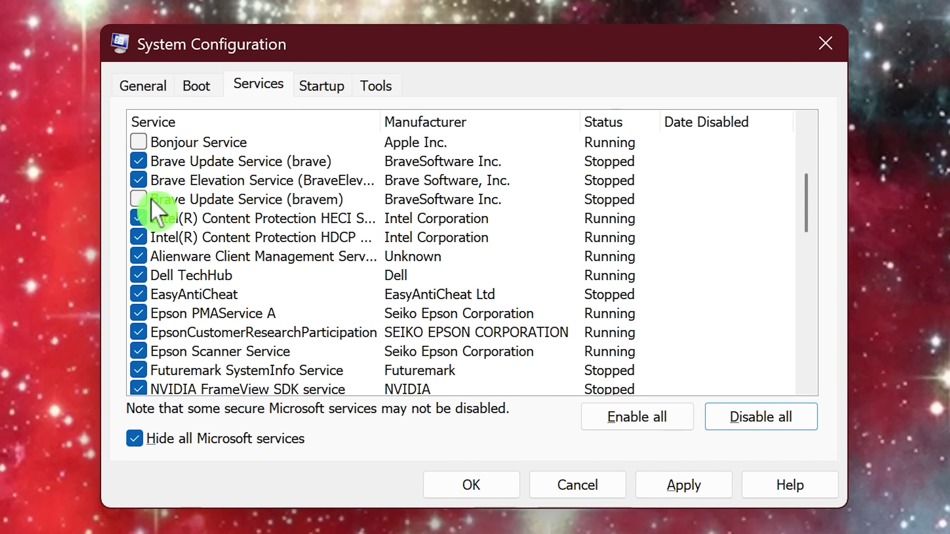
# - Accept the service changes with OK, closing System Configuration to the restart prompt
pyautogui.click(469, 487)
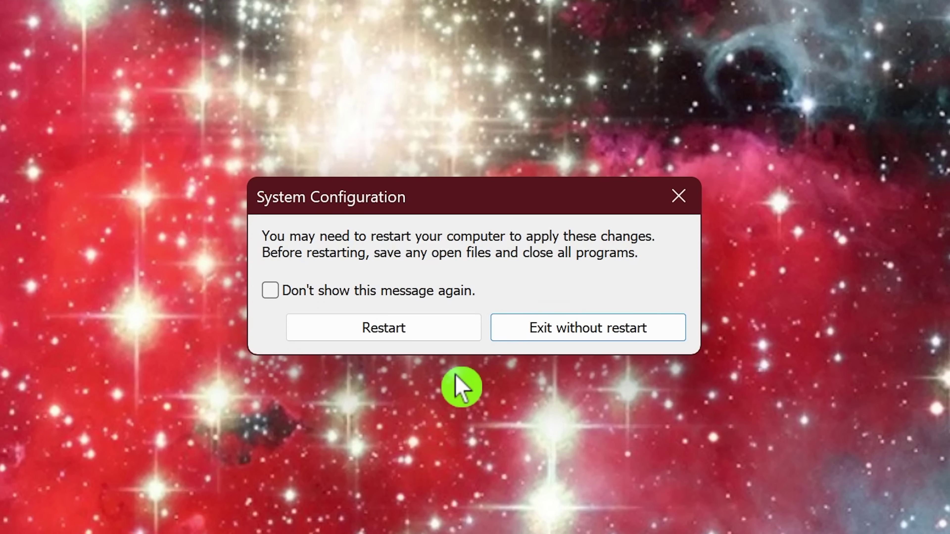